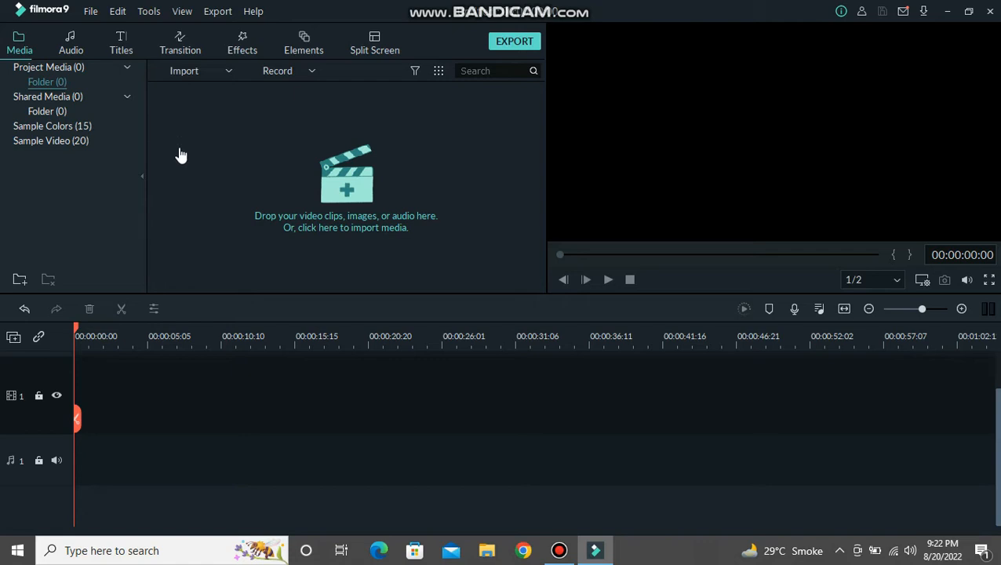
Import the video pexels-a-frame-in-motion-10515021 and place it at the start of video track 1.
{"action": "left_click", "coordinate": [343, 189]}
{"action": "scroll", "coordinate": [343, 195], "scroll_direction": "down", "scroll_amount": 4}
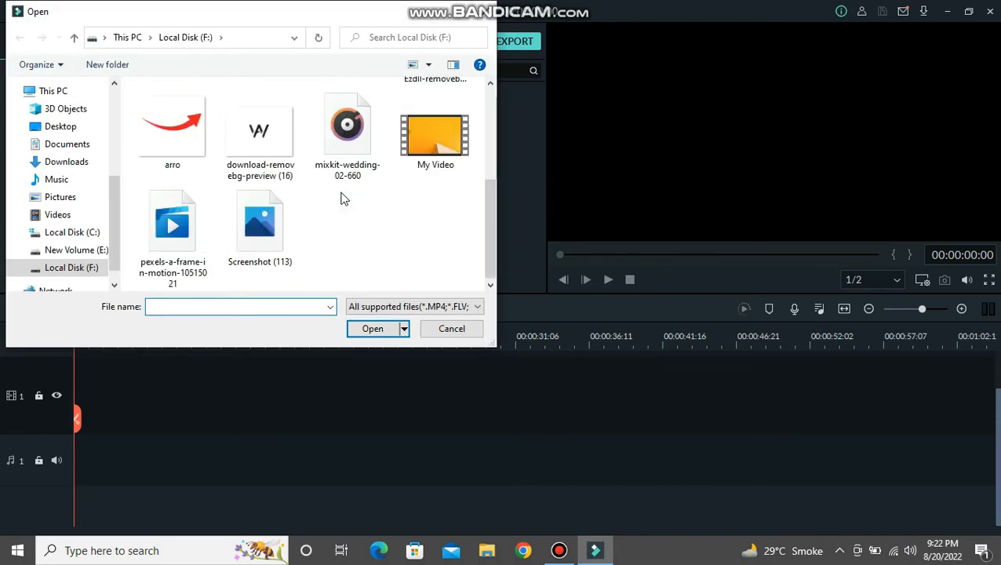
{"action": "left_click", "coordinate": [185, 236]}
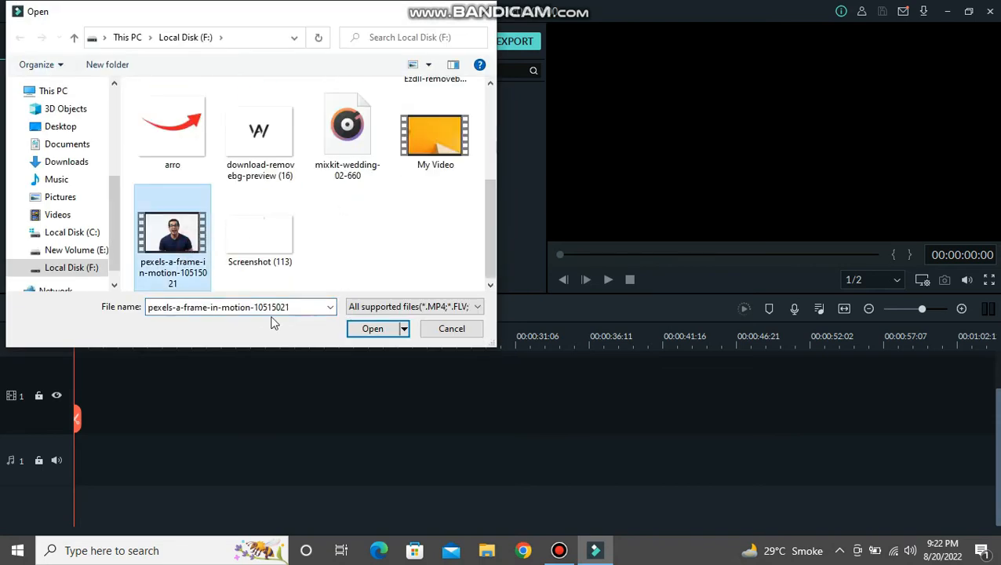
{"action": "left_click", "coordinate": [371, 331]}
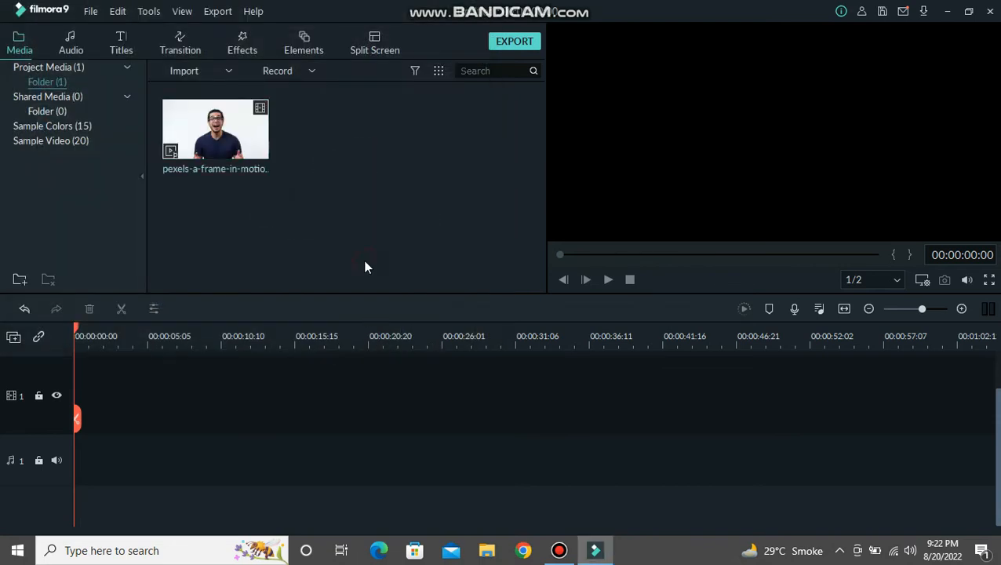
{"action": "left_click_drag", "start_coordinate": [254, 149], "coordinate": [74, 394]}
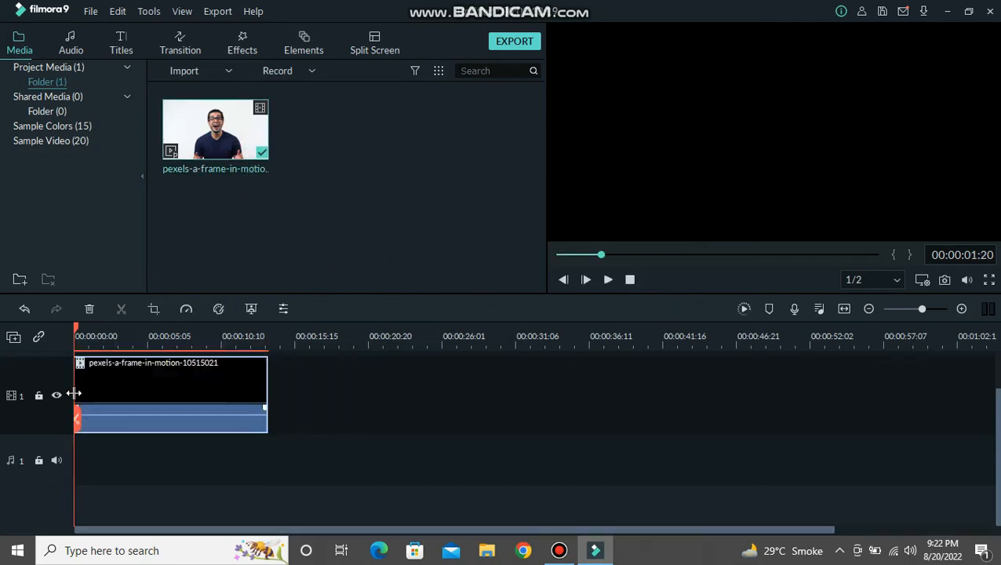
Play the clip through from the beginning and split it at 00:00:01:17.
{"action": "left_click_drag", "start_coordinate": [587, 260], "coordinate": [514, 260]}
{"action": "left_click", "coordinate": [610, 284]}
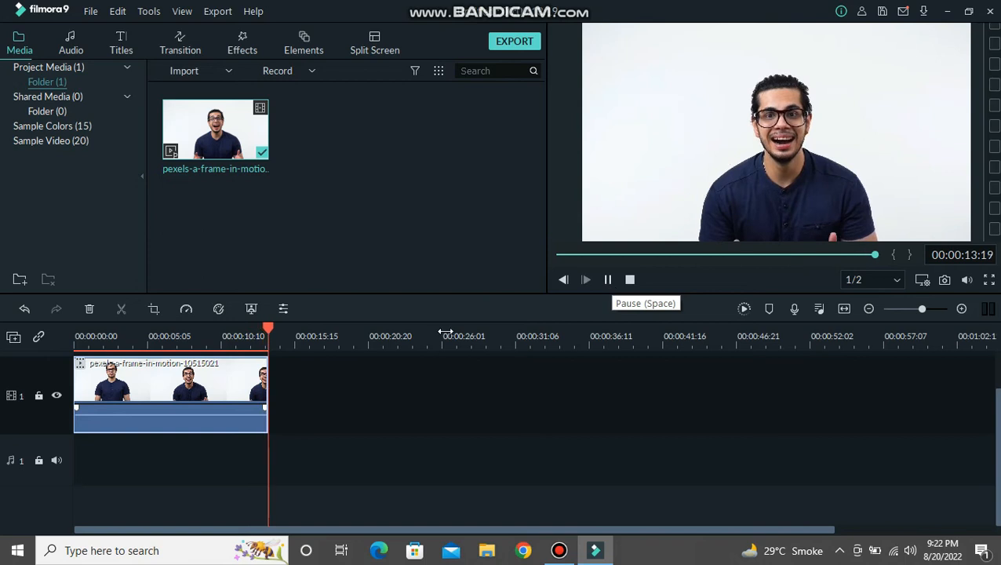
{"action": "left_click", "coordinate": [271, 324]}
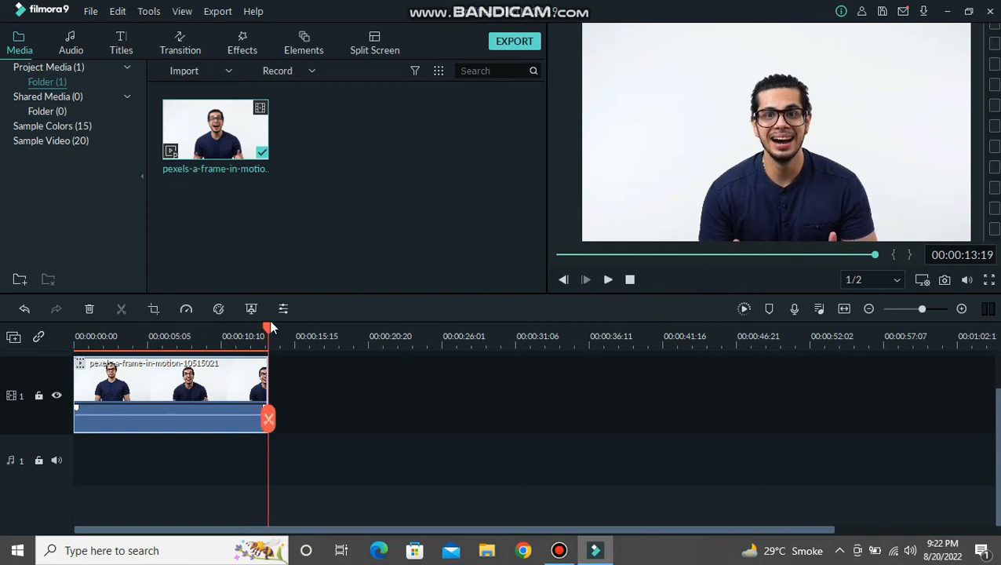
{"action": "left_click_drag", "start_coordinate": [249, 331], "coordinate": [103, 339]}
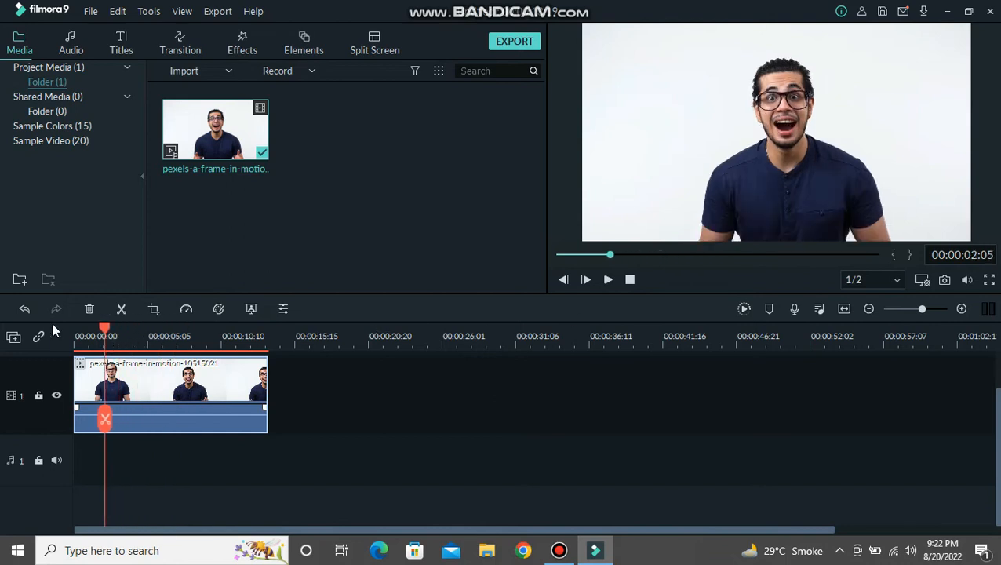
{"action": "left_click_drag", "start_coordinate": [102, 332], "coordinate": [99, 333]}
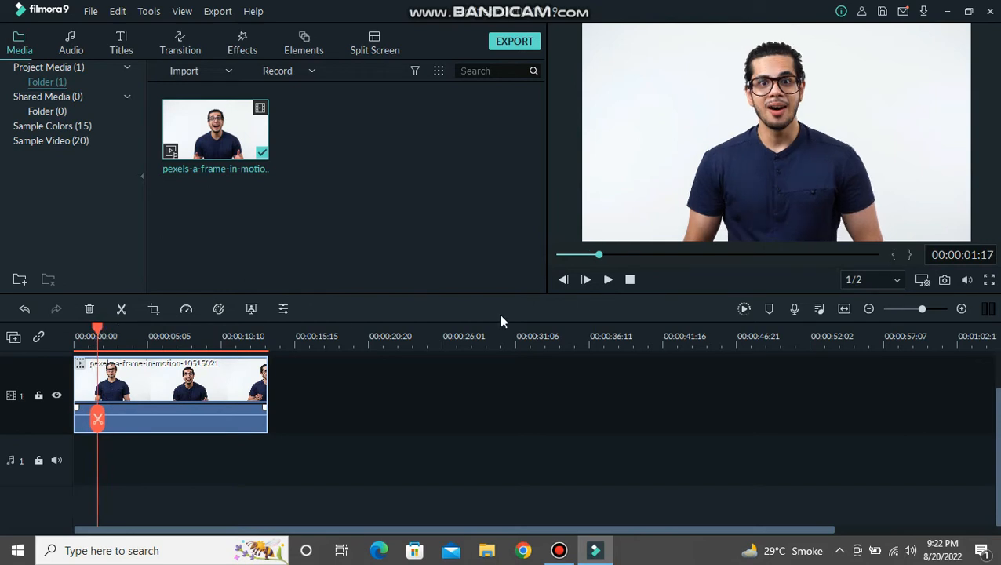
{"action": "left_click", "coordinate": [118, 311]}
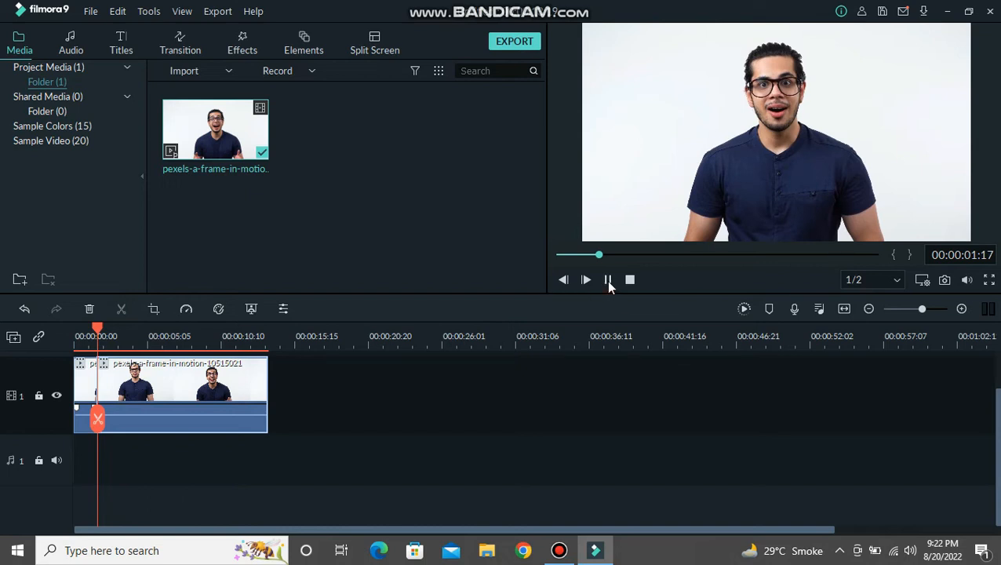
Play the part after the first cut and split it at 00:00:06:06.
{"action": "left_click", "coordinate": [609, 280]}
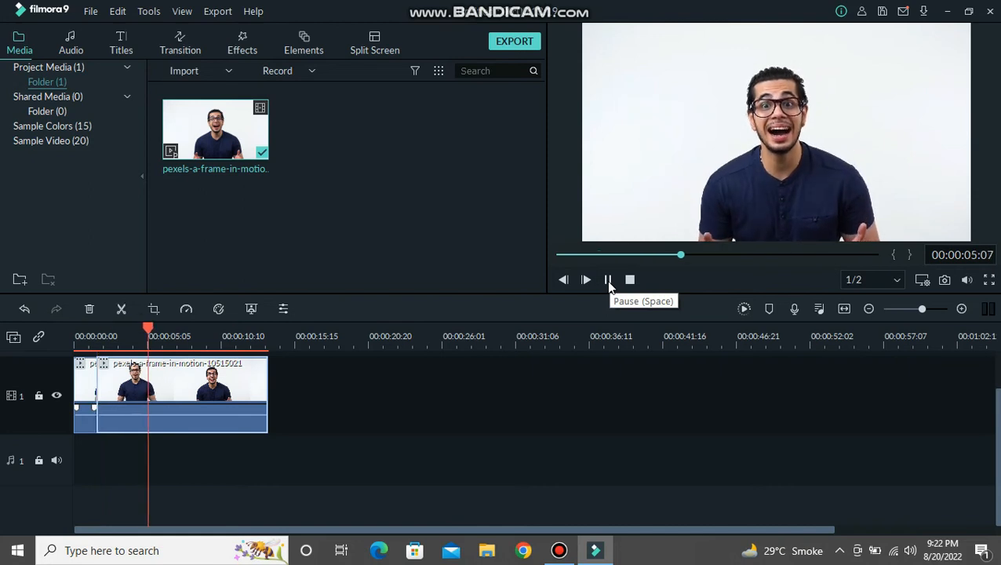
{"action": "left_click", "coordinate": [608, 280]}
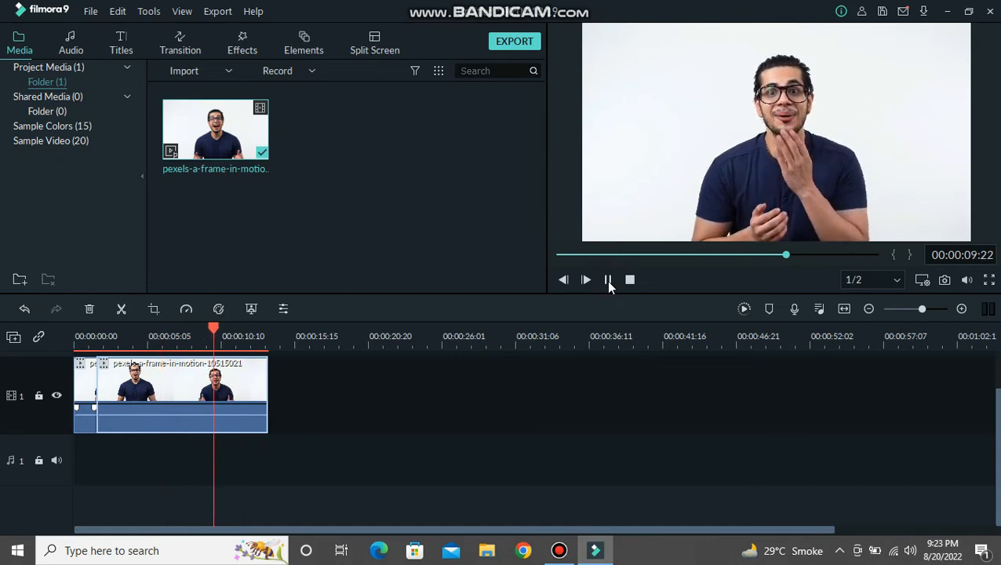
{"action": "key", "text": "space"}
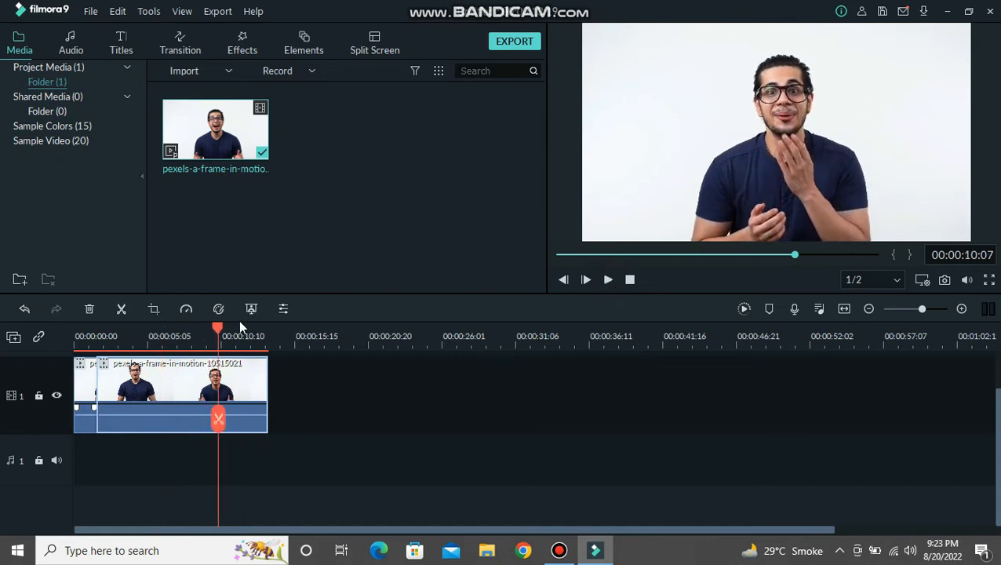
{"action": "left_click_drag", "start_coordinate": [220, 334], "coordinate": [162, 319]}
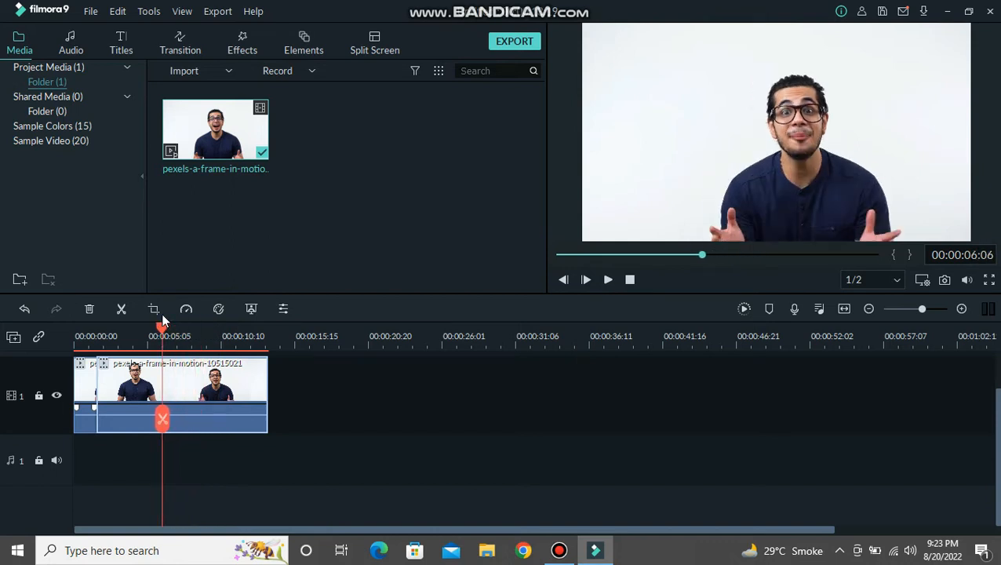
{"action": "left_click", "coordinate": [124, 304]}
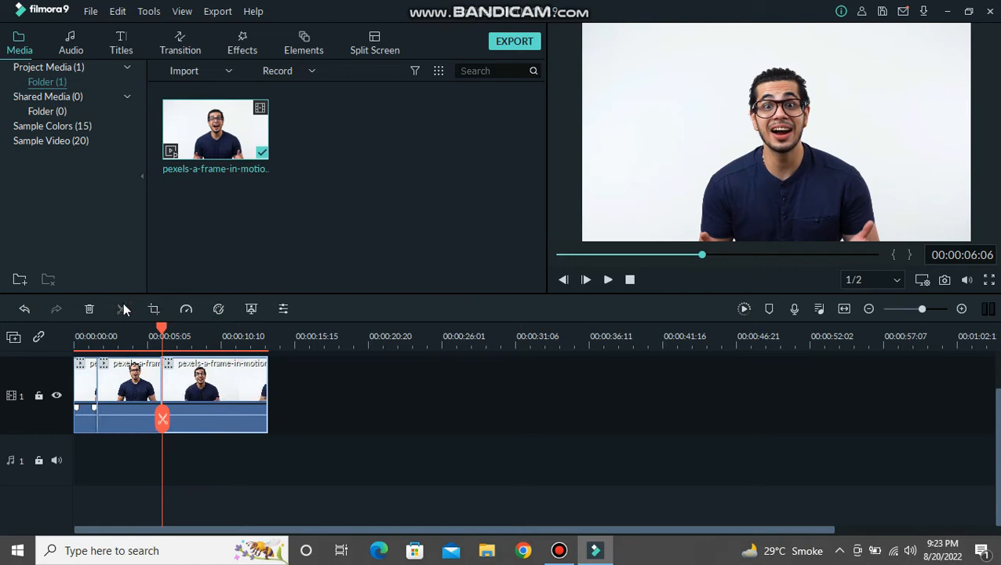
Delete the last and first segments of the clip, keeping the middle one, and play back the trimmed video.
{"action": "left_click_drag", "start_coordinate": [163, 332], "coordinate": [97, 337]}
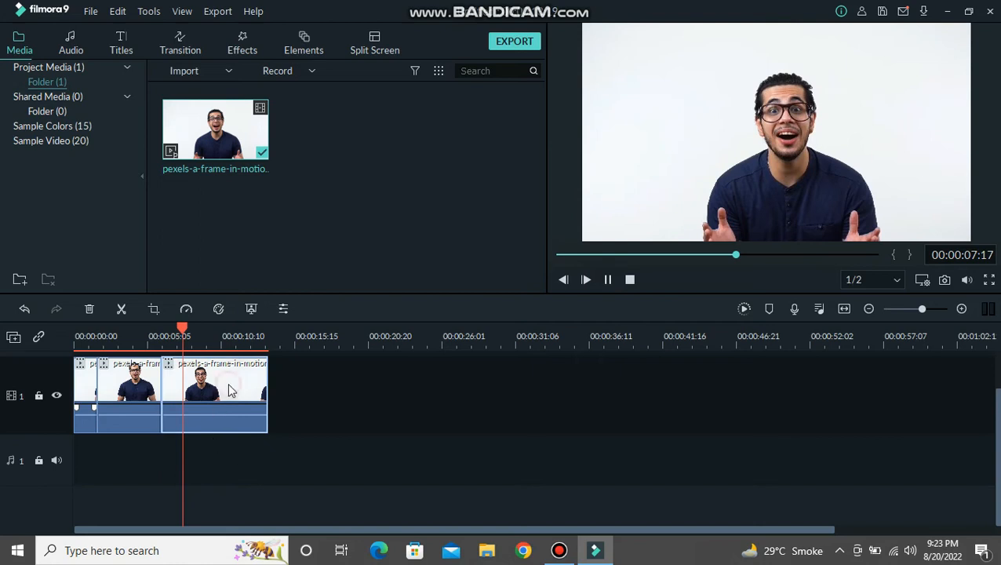
{"action": "key", "text": "Delete"}
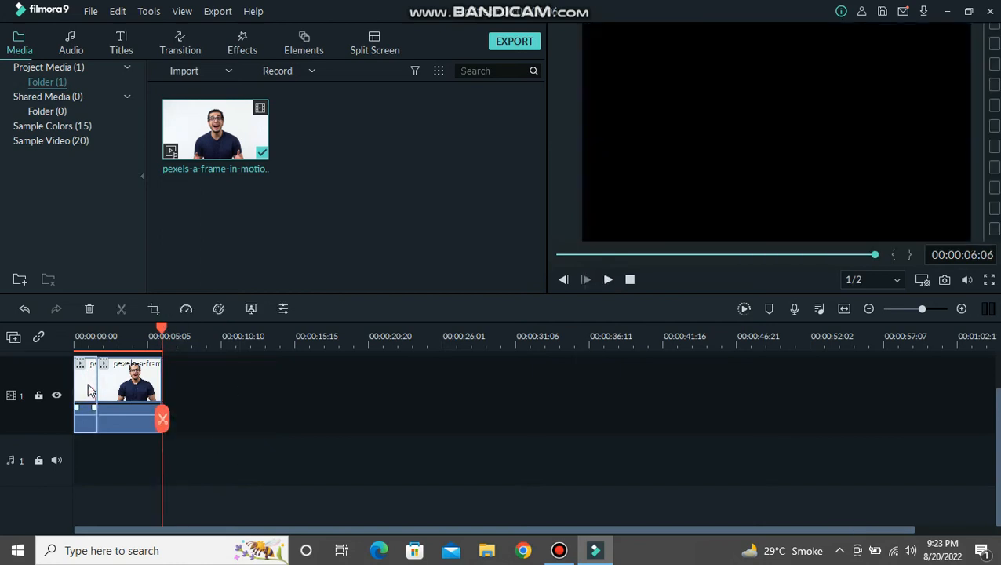
{"action": "key", "text": "Delete"}
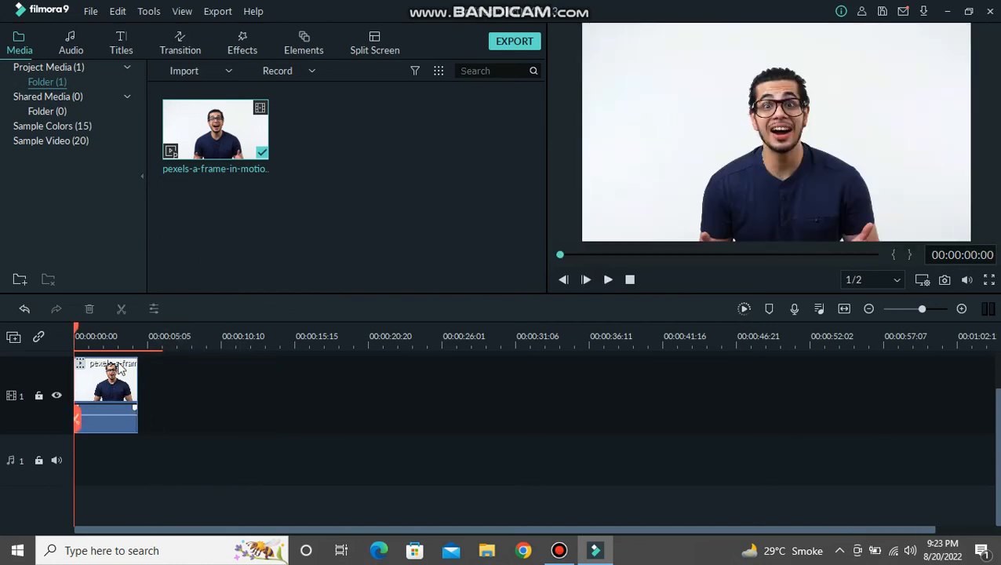
{"action": "left_click", "coordinate": [606, 283]}
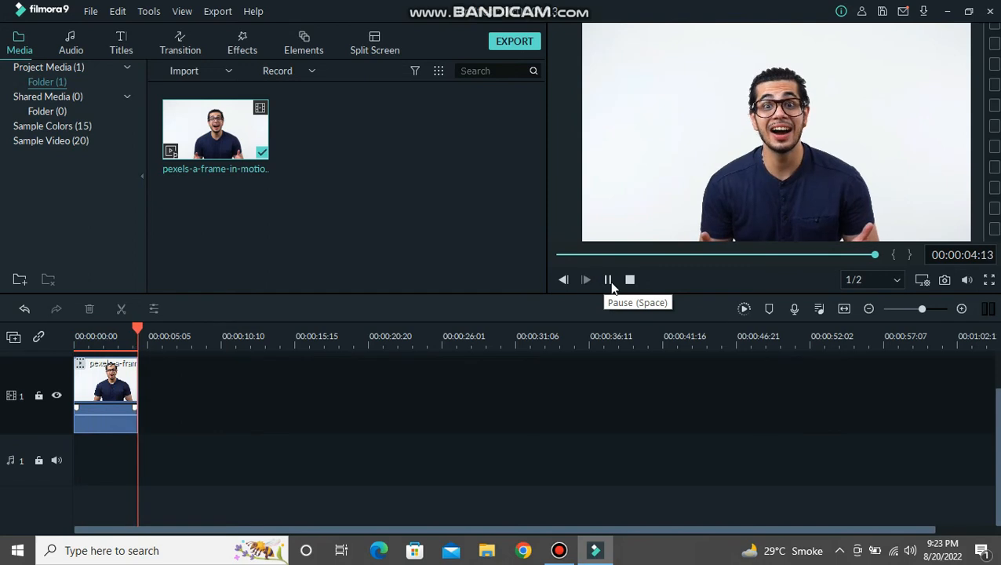
{"action": "left_click", "coordinate": [418, 219]}
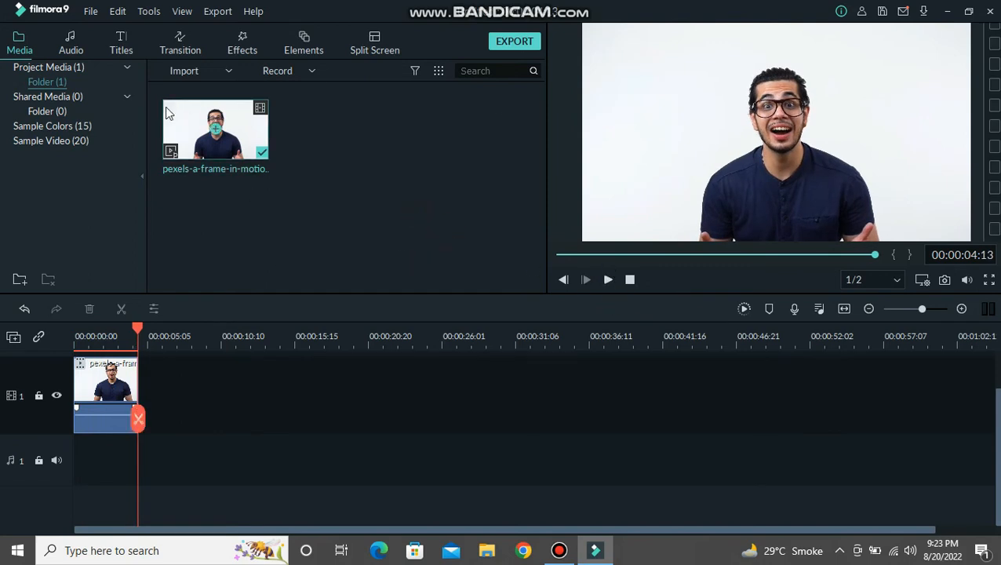
Add the Default Title on track 2 above the clip, trim it to the clip's length, and return the playhead to the start.
{"action": "left_click", "coordinate": [117, 52]}
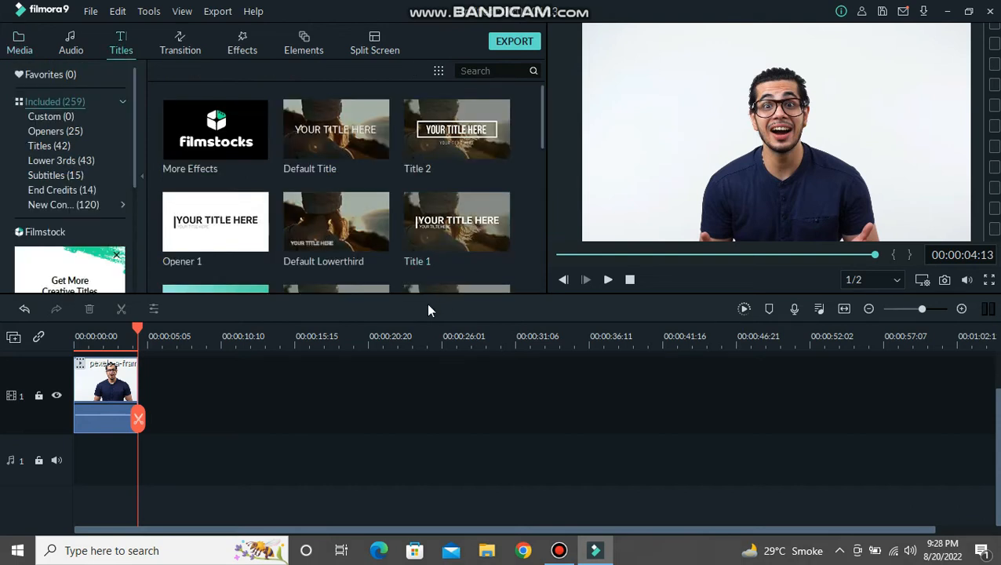
{"action": "scroll", "coordinate": [363, 179], "scroll_direction": "down", "scroll_amount": 3}
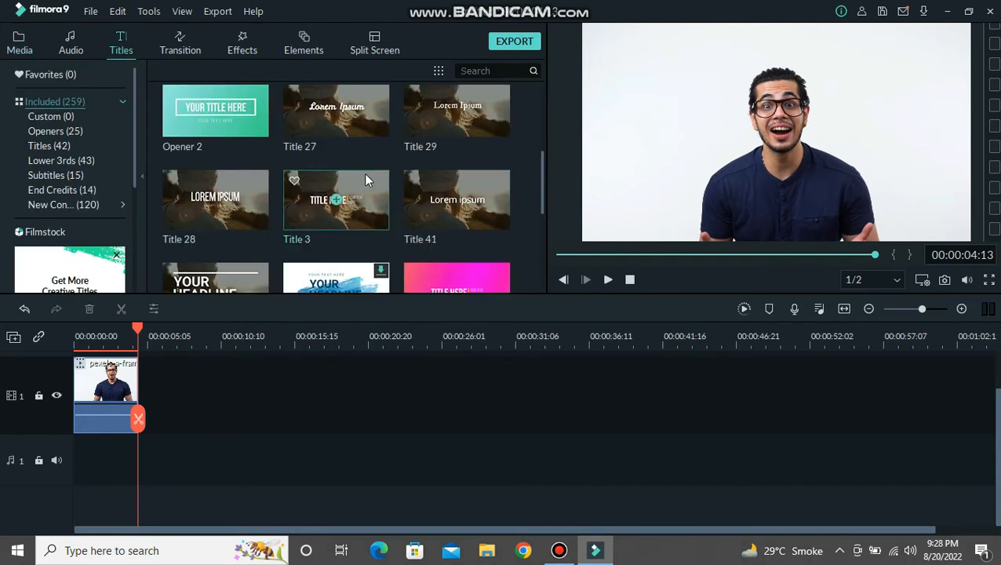
{"action": "scroll", "coordinate": [377, 196], "scroll_direction": "up", "scroll_amount": 3}
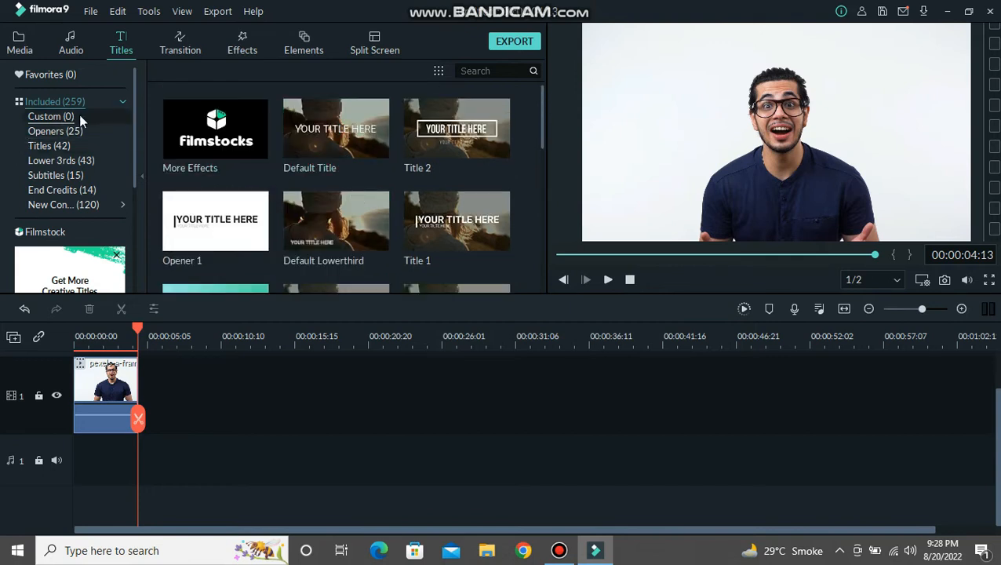
{"action": "left_click_drag", "start_coordinate": [321, 137], "coordinate": [125, 385]}
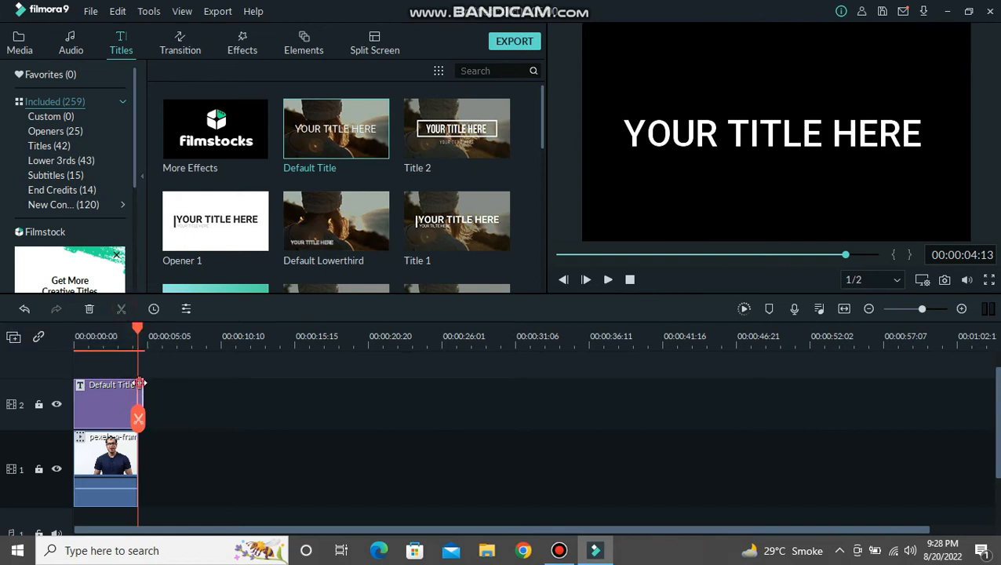
{"action": "key", "text": "Delete"}
{"action": "left_click_drag", "start_coordinate": [139, 331], "coordinate": [85, 331]}
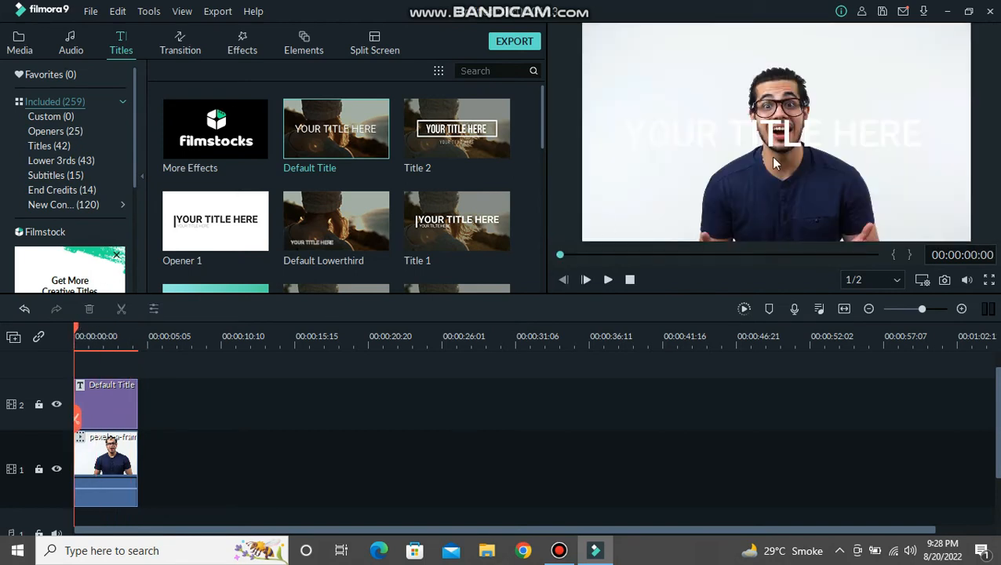
Apply Text style 2 to the title and move it down over the man's chest in the preview.
{"action": "left_click", "coordinate": [779, 132]}
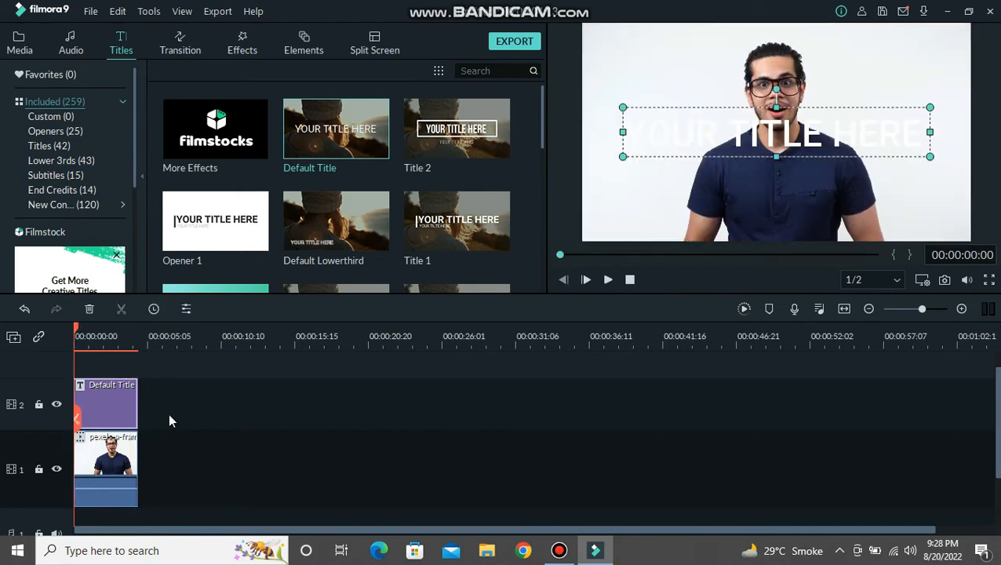
{"action": "double_click", "coordinate": [128, 416]}
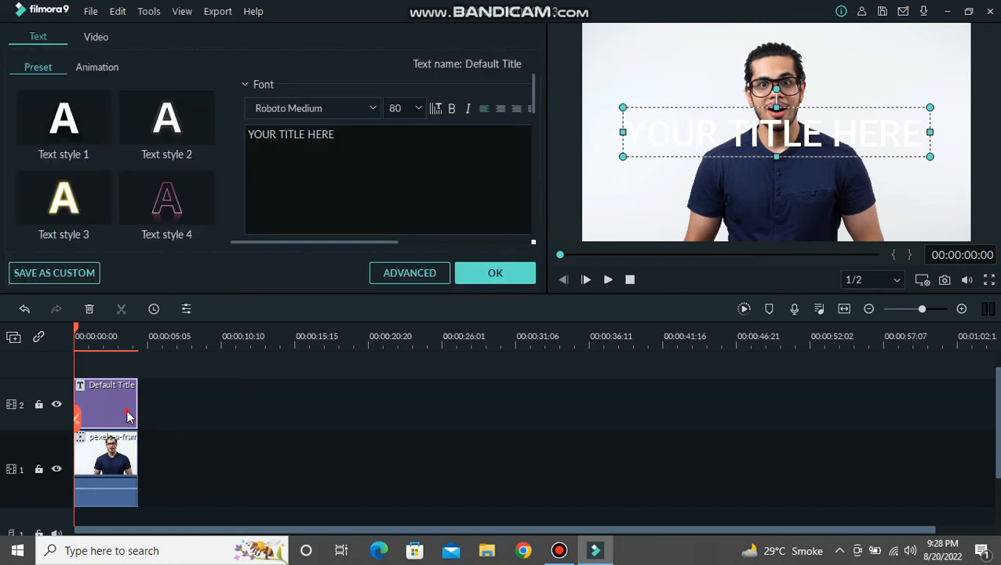
{"action": "left_click", "coordinate": [171, 124]}
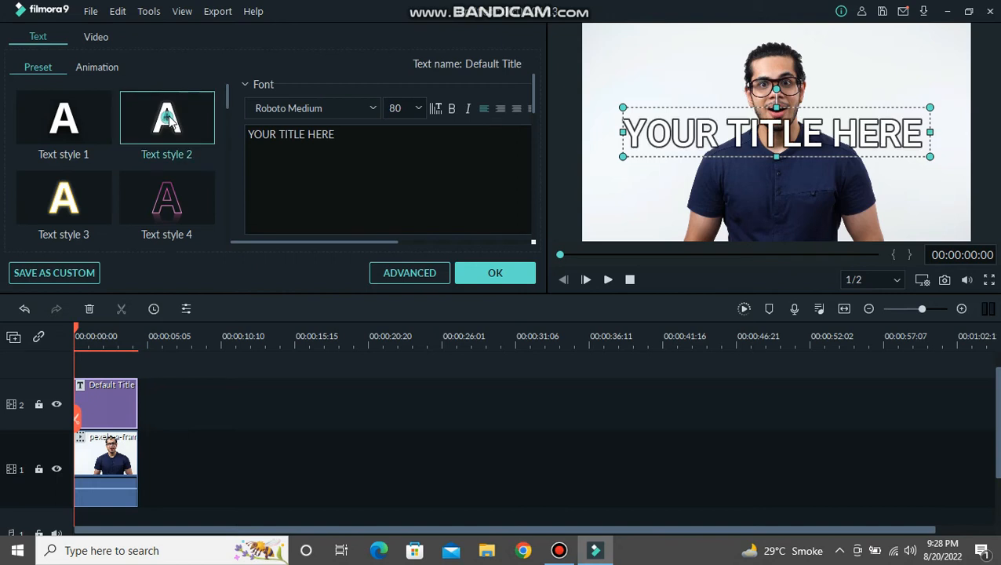
{"action": "left_click_drag", "start_coordinate": [757, 128], "coordinate": [755, 196]}
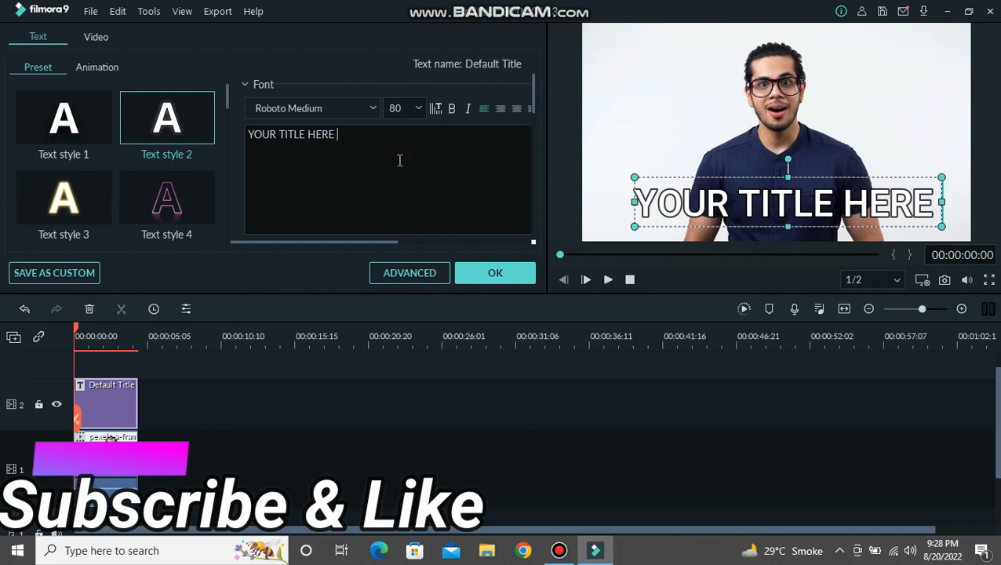
Replace the title text with "Wow!!!!!!!".
{"action": "key", "text": "ctrl+a"}
{"action": "type", "text": "Wo"}
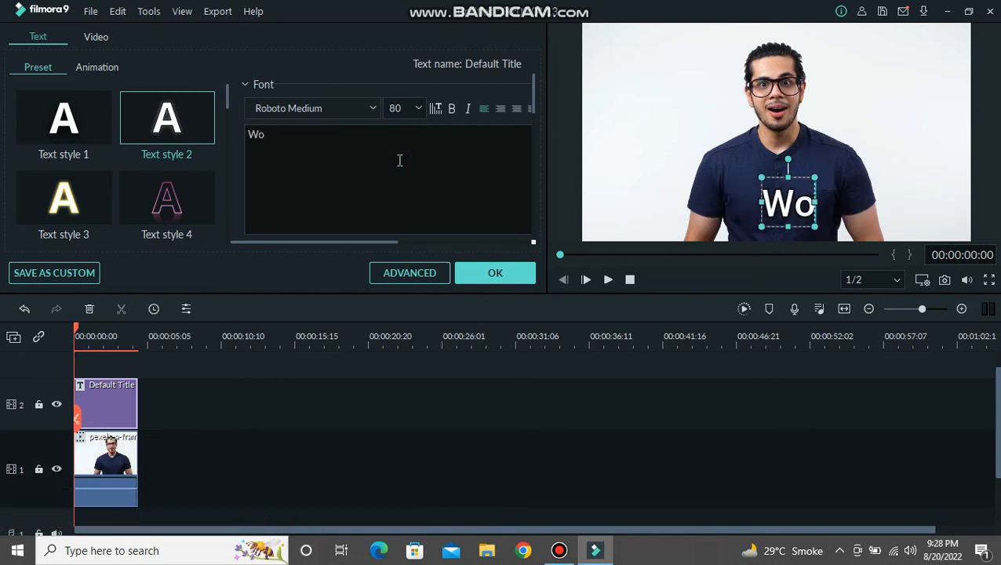
{"action": "type", "text": "w!!!!!!!"}
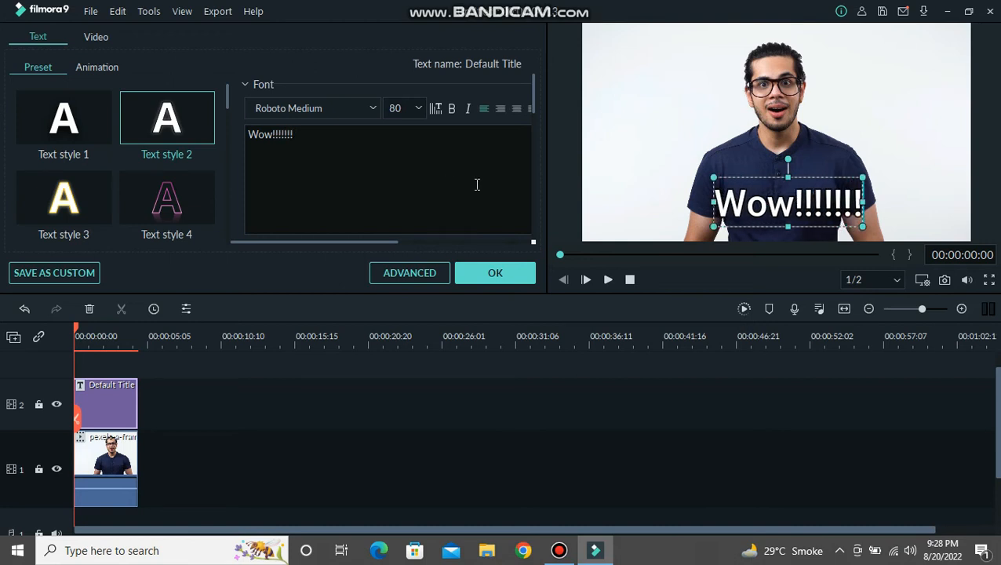
Apply the Doorway animation to the title, centre it horizontally slightly lower on the man's chest, and confirm the title edits.
{"action": "left_click", "coordinate": [110, 71]}
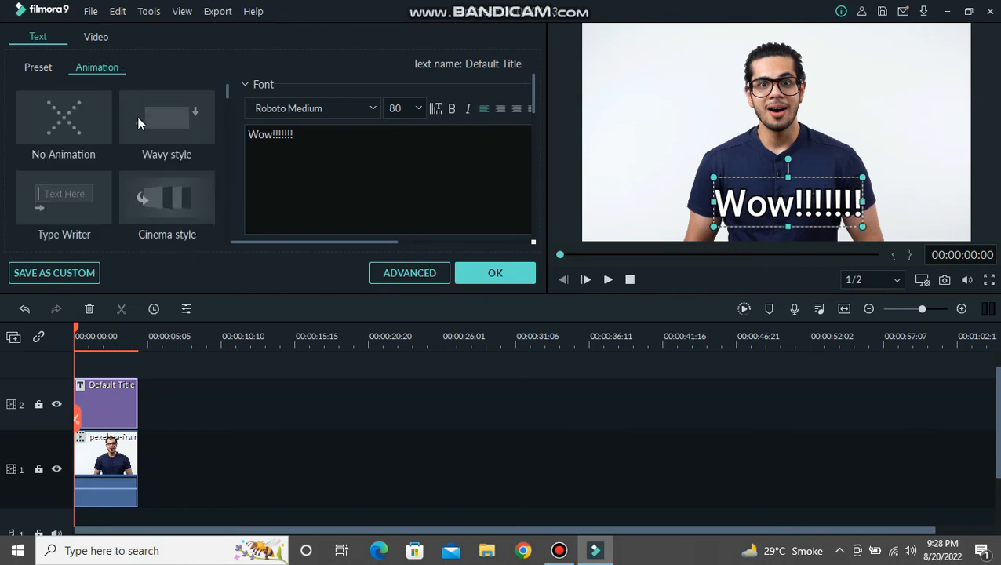
{"action": "scroll", "coordinate": [131, 141], "scroll_direction": "down", "scroll_amount": 2}
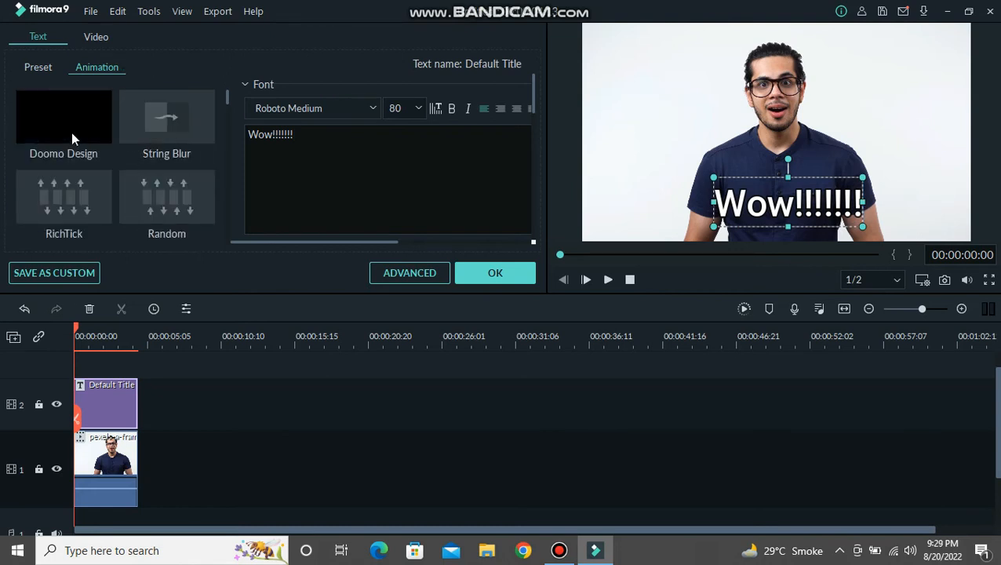
{"action": "scroll", "coordinate": [71, 132], "scroll_direction": "down", "scroll_amount": 2}
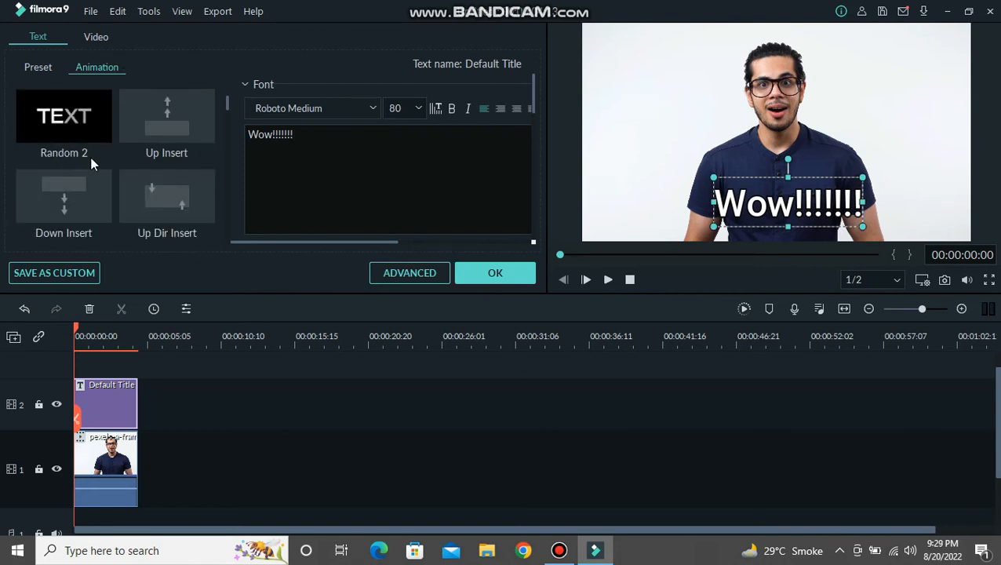
{"action": "scroll", "coordinate": [189, 191], "scroll_direction": "down", "scroll_amount": 2}
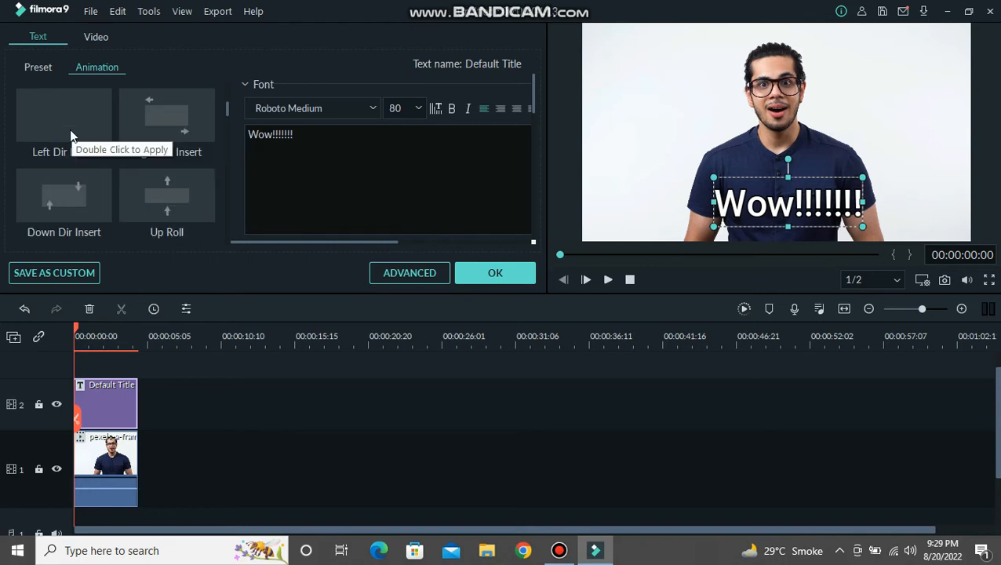
{"action": "scroll", "coordinate": [80, 202], "scroll_direction": "down", "scroll_amount": 2}
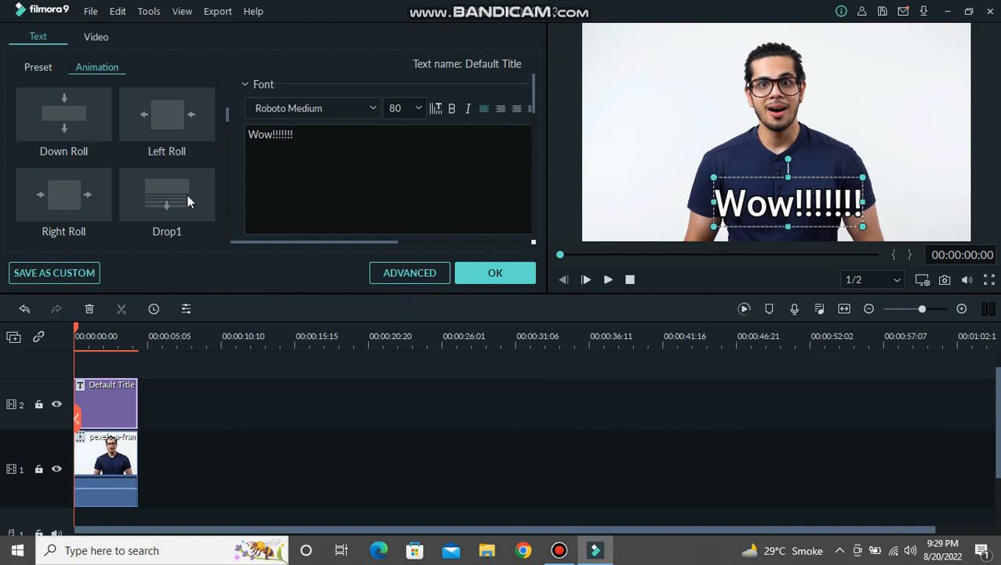
{"action": "scroll", "coordinate": [155, 137], "scroll_direction": "down", "scroll_amount": 2}
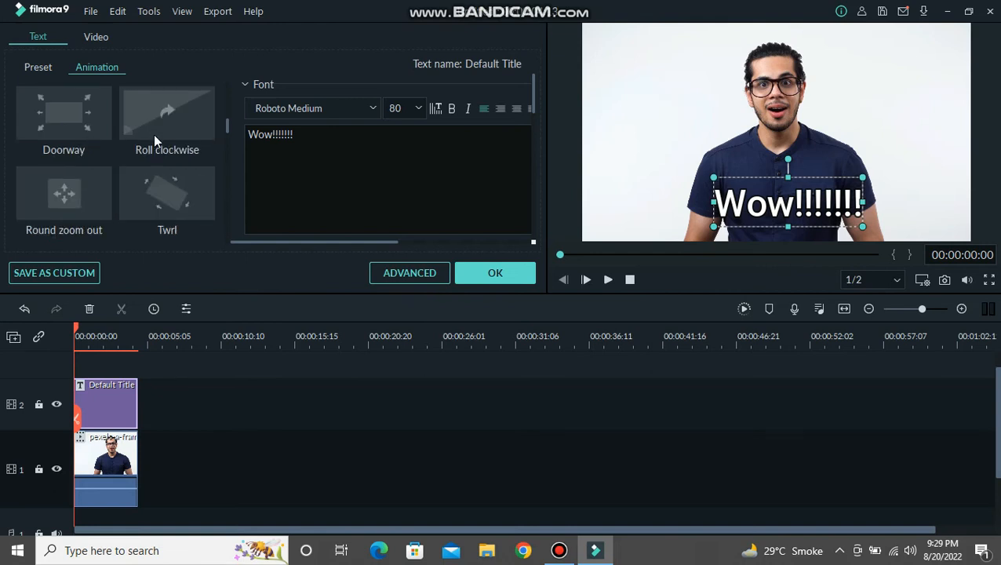
{"action": "double_click", "coordinate": [59, 116]}
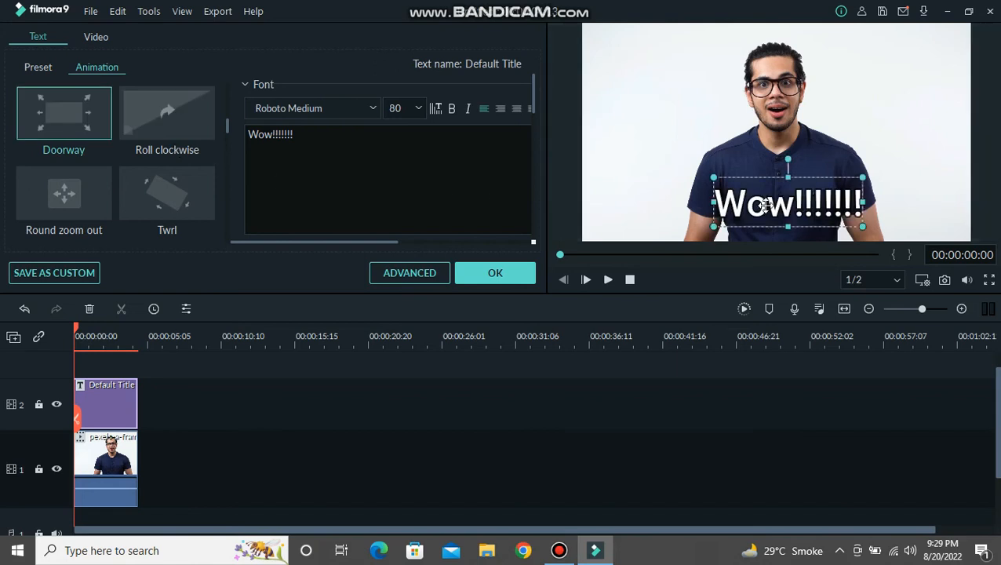
{"action": "left_click_drag", "start_coordinate": [765, 206], "coordinate": [759, 222]}
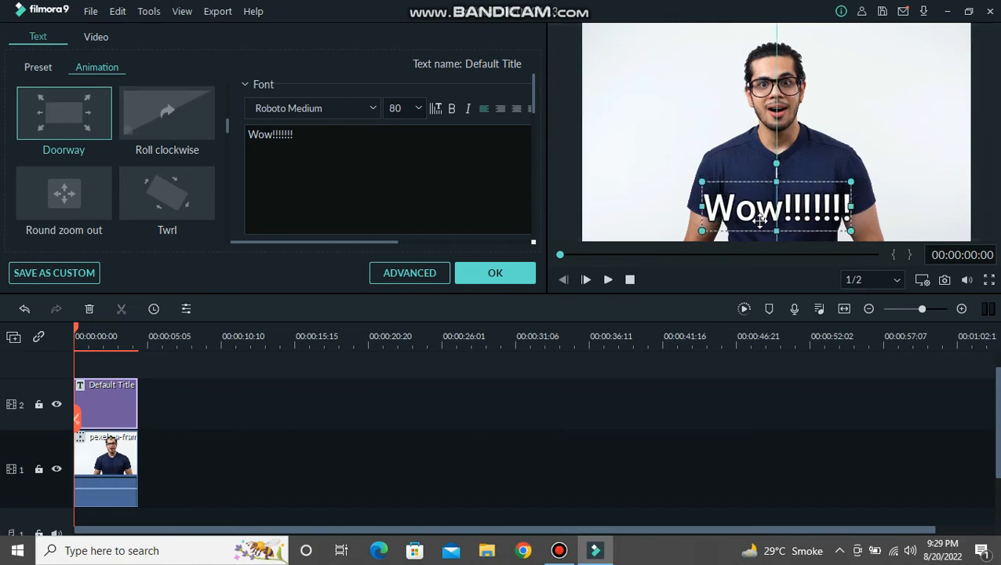
{"action": "left_click", "coordinate": [493, 276]}
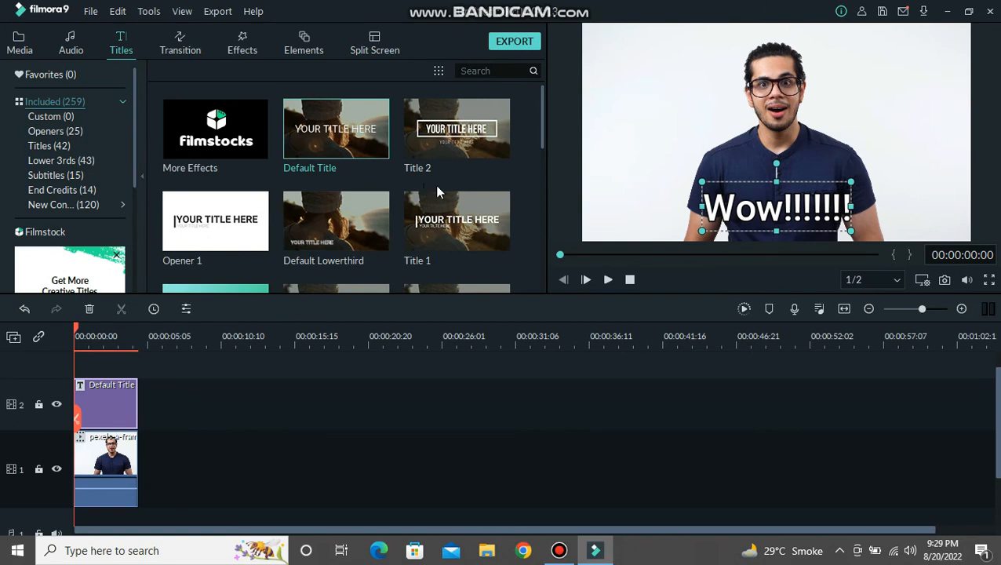
Export the project to the computer as a GIF, choosing the Pictures folder as the save location.
{"action": "left_click", "coordinate": [505, 47]}
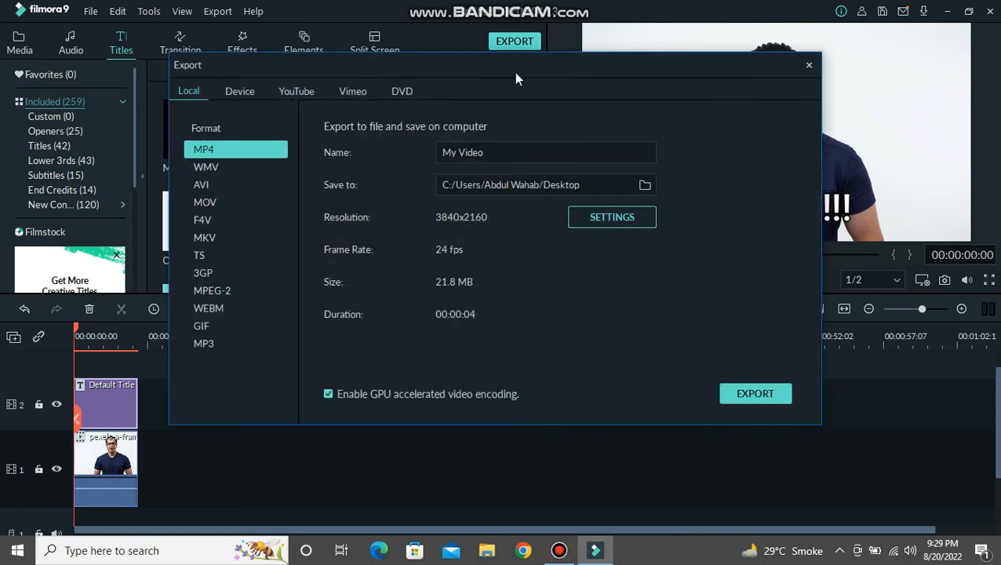
{"action": "left_click", "coordinate": [204, 328]}
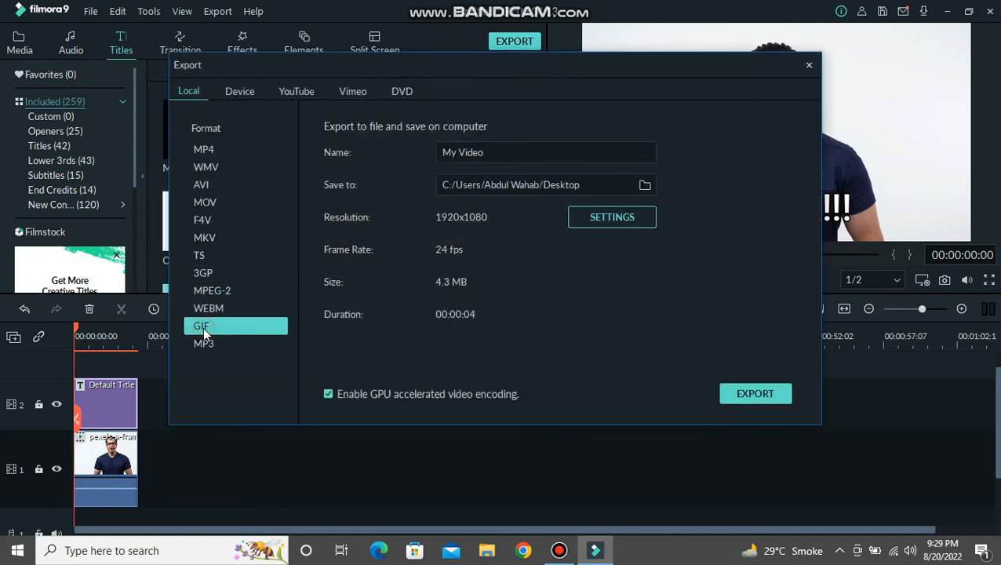
{"action": "left_click", "coordinate": [645, 187]}
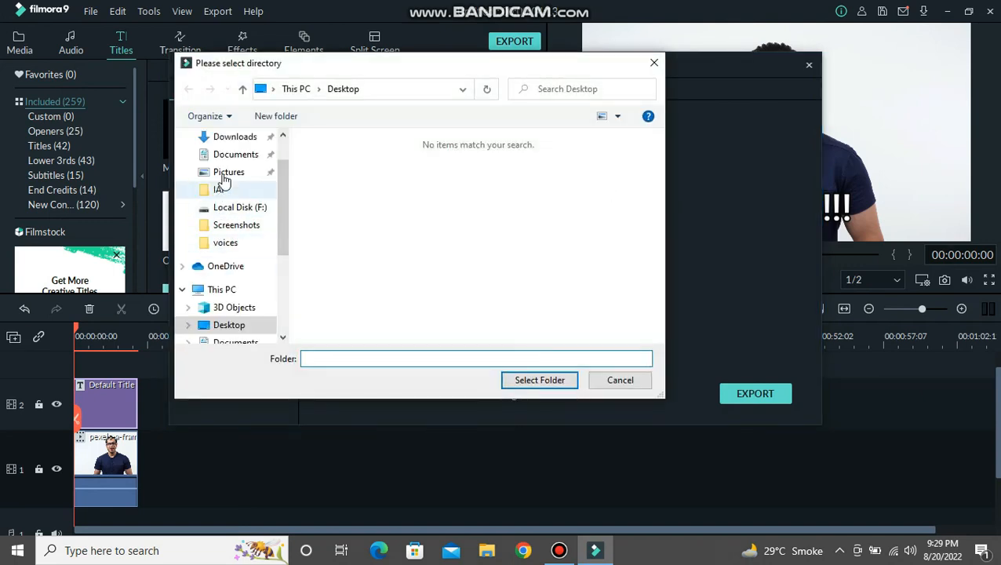
{"action": "scroll", "coordinate": [224, 184], "scroll_direction": "up", "scroll_amount": 1}
{"action": "left_click", "coordinate": [226, 224]}
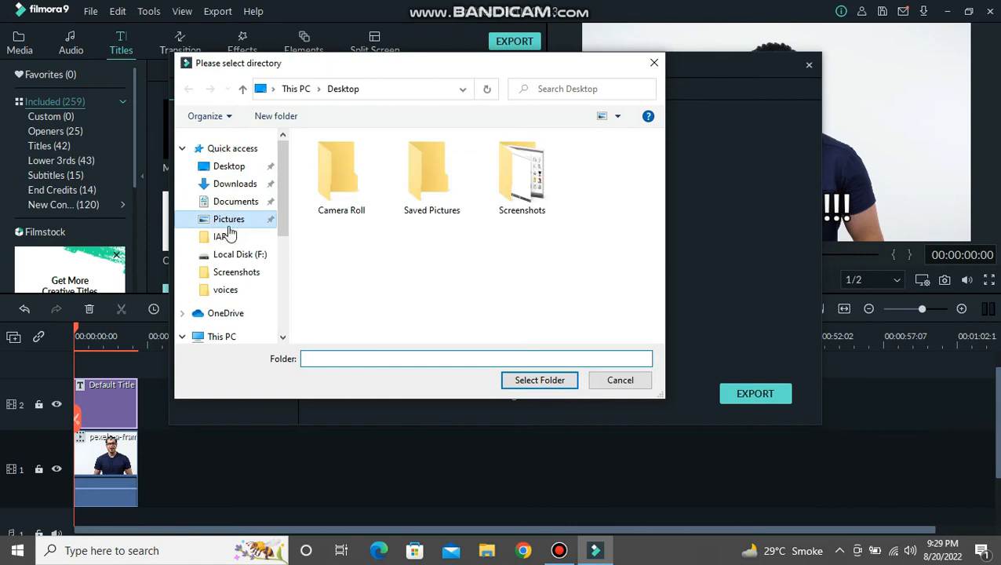
{"action": "left_click", "coordinate": [519, 379]}
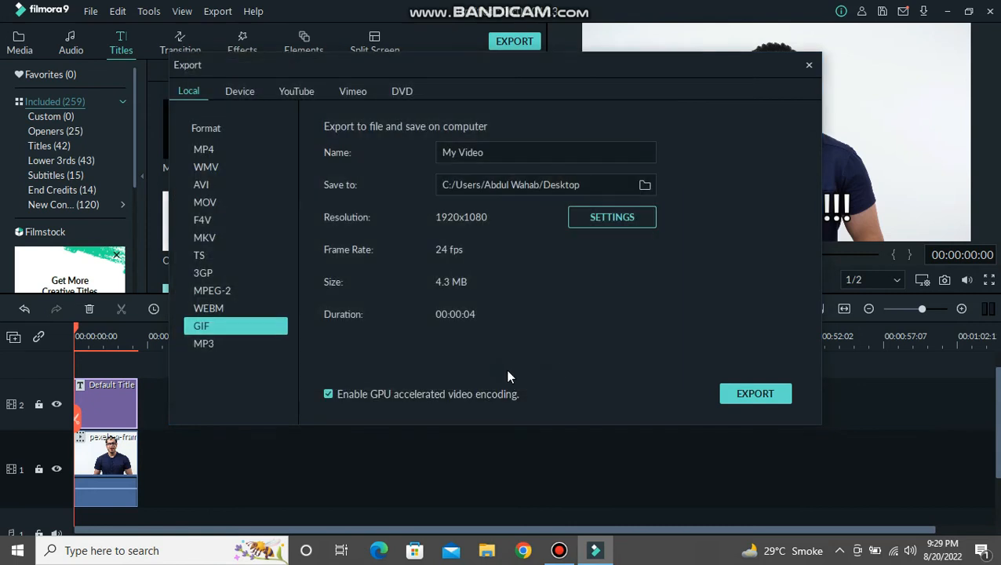
{"action": "left_click", "coordinate": [734, 394]}
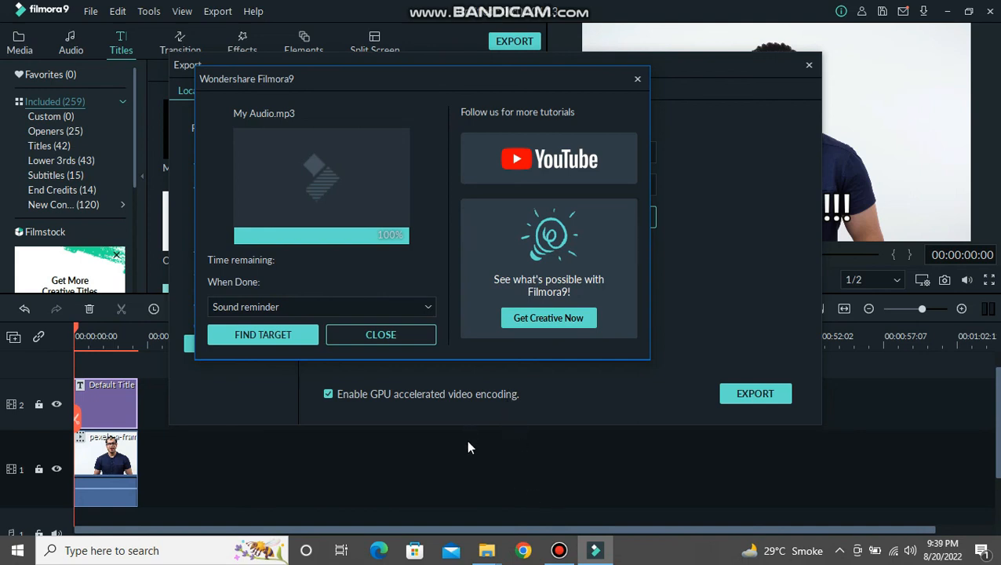
Close the export windows and switch to the Pictures folder in File Explorer to check the exported file.
{"action": "left_click", "coordinate": [414, 333]}
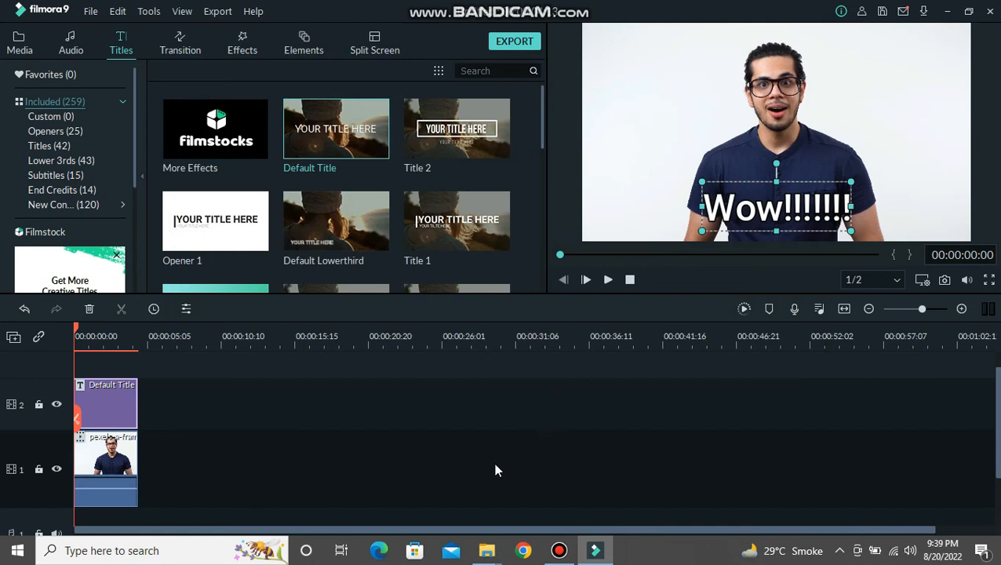
{"action": "mouse_move", "coordinate": [487, 549]}
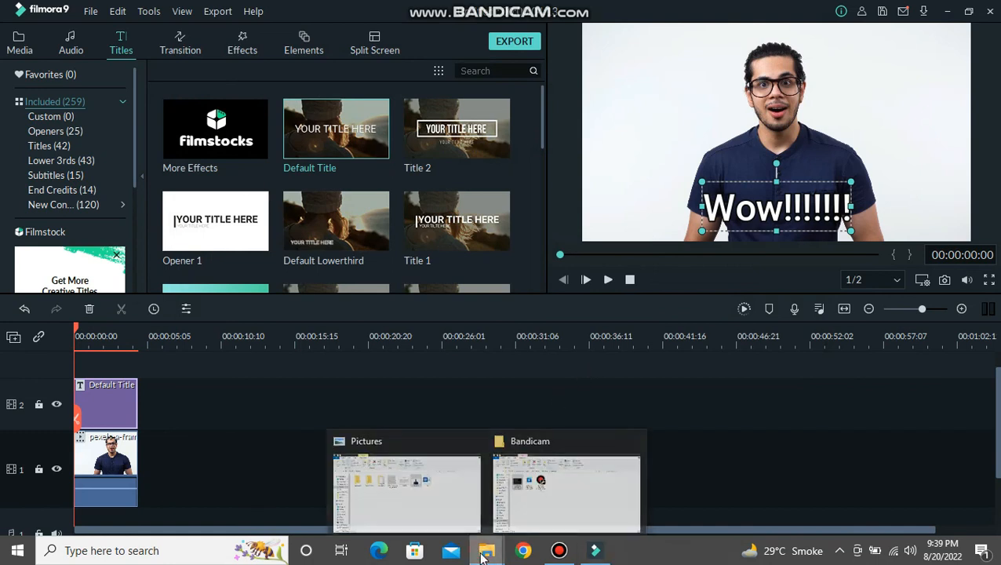
{"action": "left_click", "coordinate": [427, 506]}
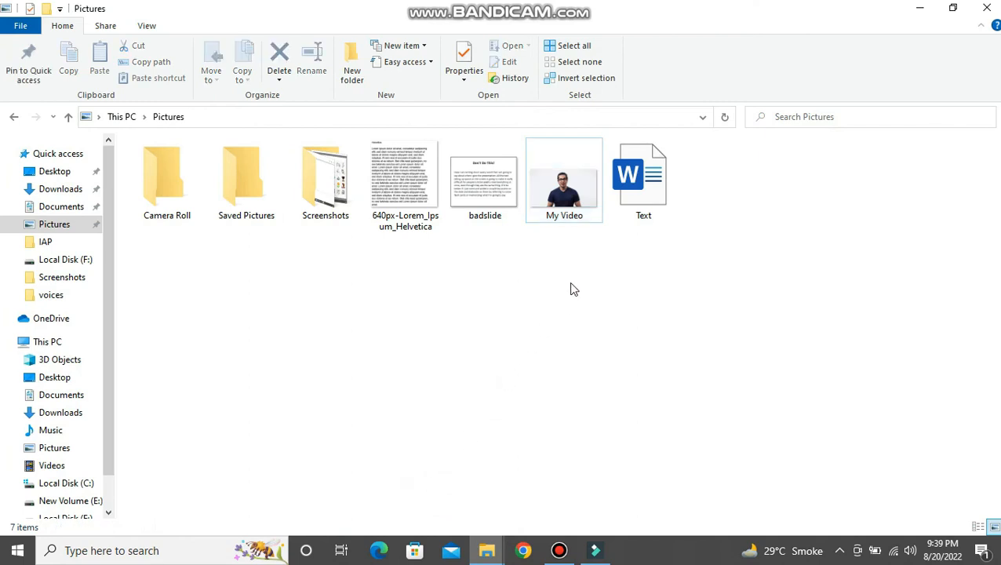